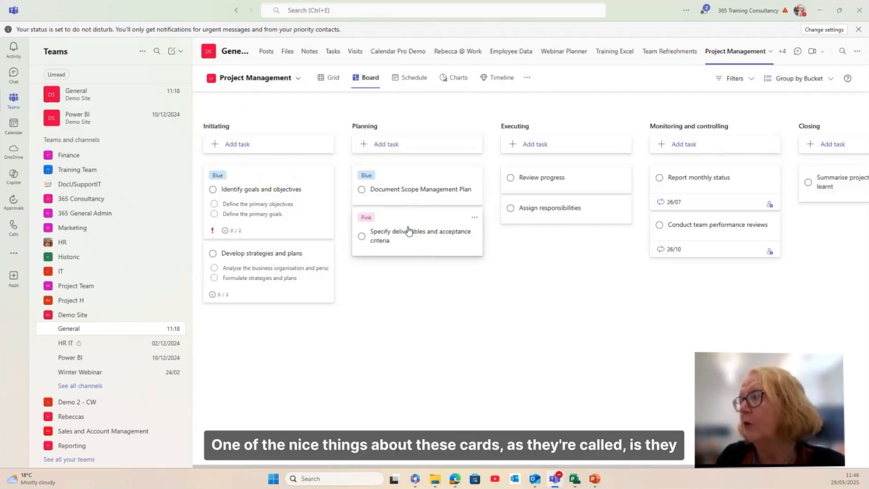
Move the "Specify deliverables and acceptance criteria" card to the Executing bucket and back to Planning.
drag(411, 219, 549, 250)
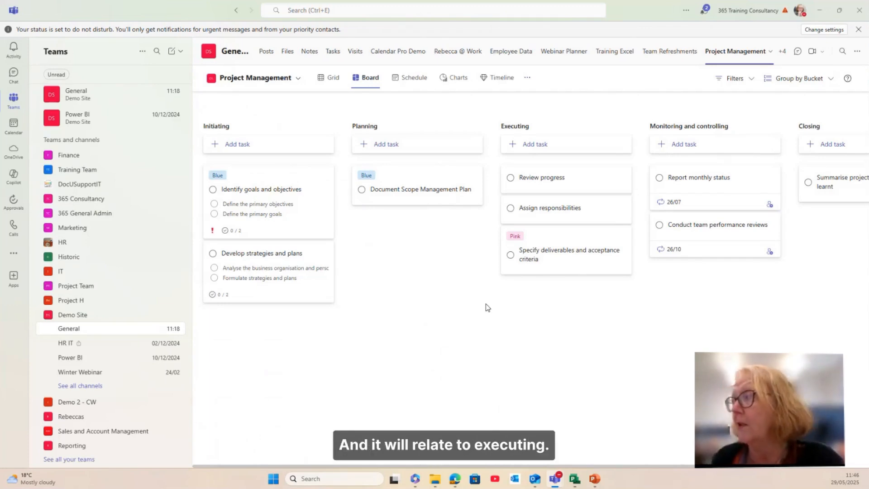
drag(566, 238, 421, 239)
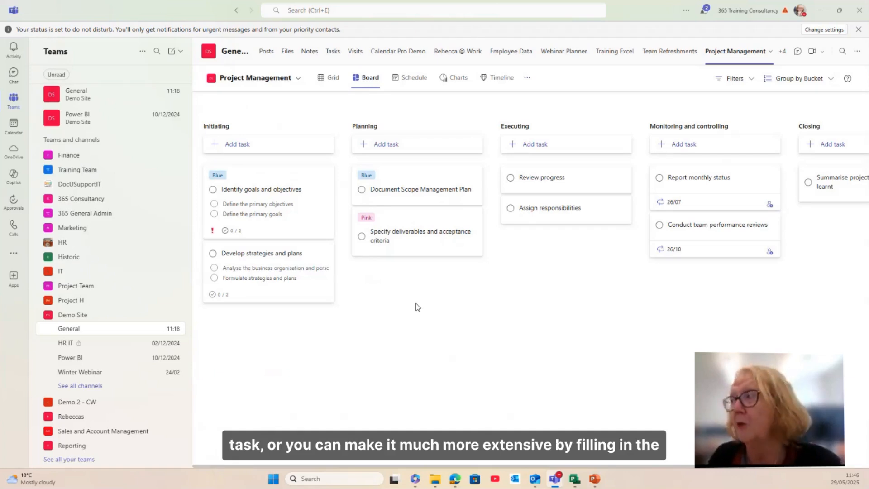
Start a new task named "Create Webinar" in the Initiating bucket with a due date of 13 June 2025.
click(232, 147)
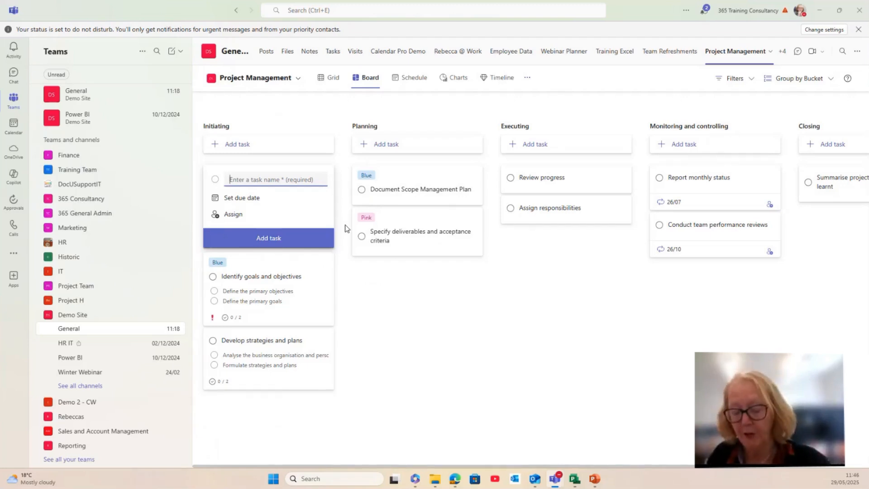
text(Create Webi)
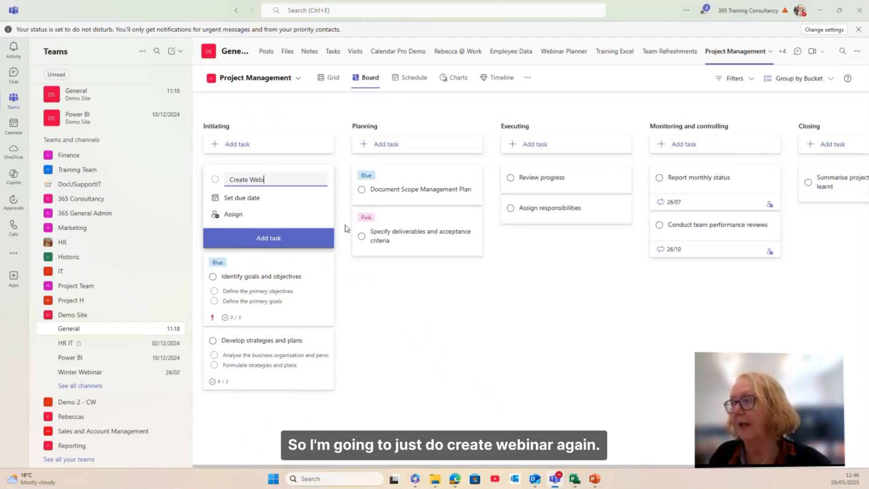
text(nar)
click(252, 200)
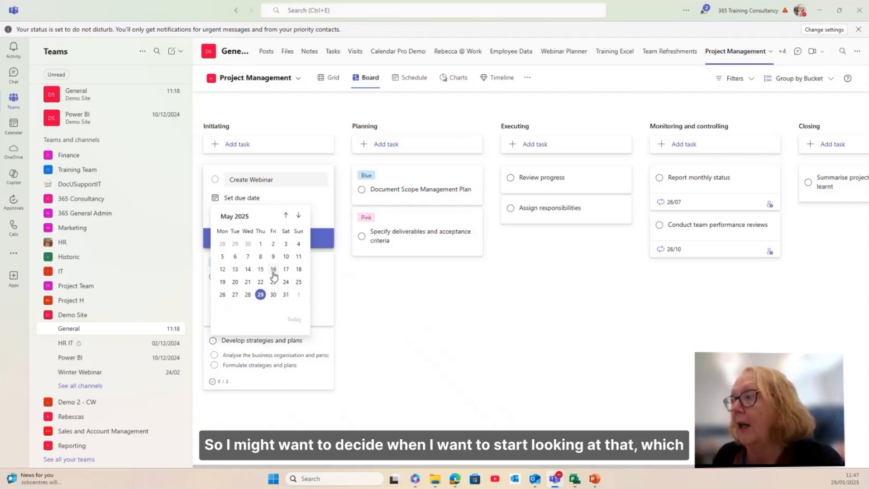
click(298, 215)
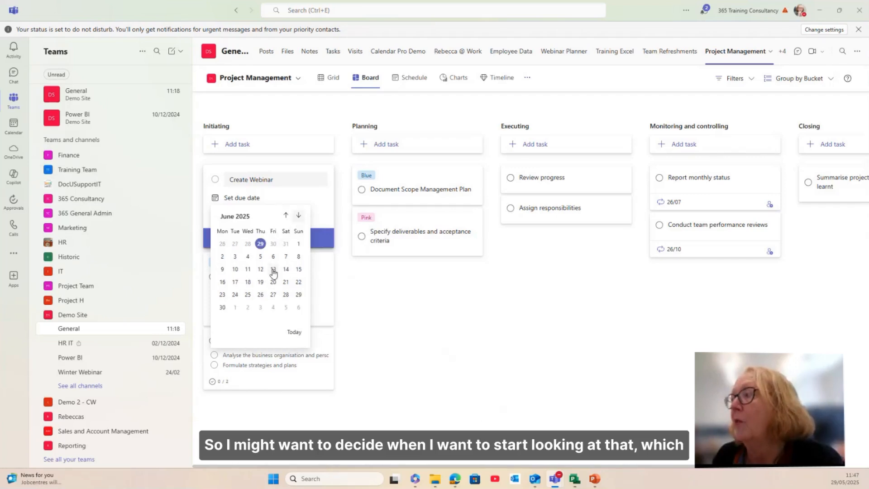
click(273, 271)
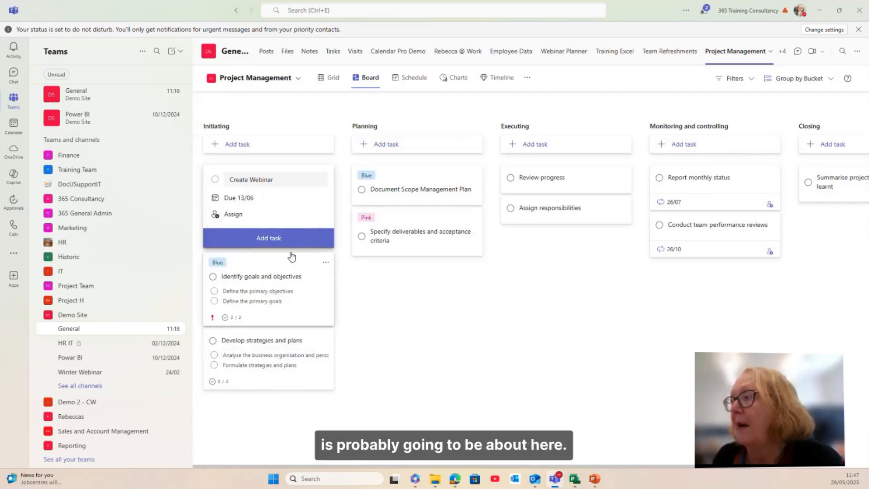
Assign the new webinar task to a team member and add it to the Initiating bucket.
click(240, 219)
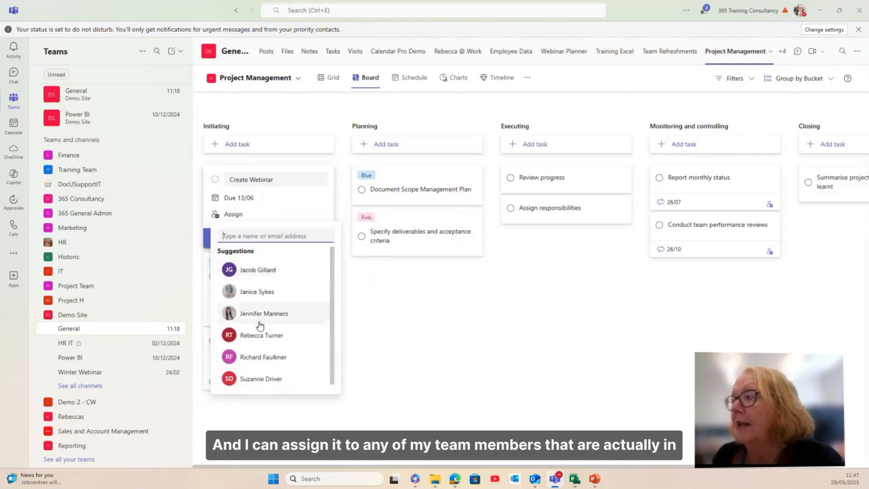
click(252, 379)
click(361, 314)
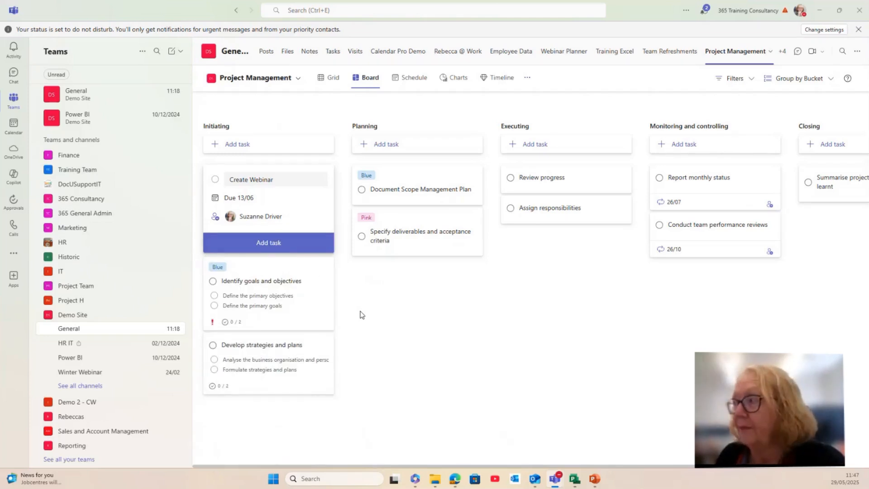
click(276, 244)
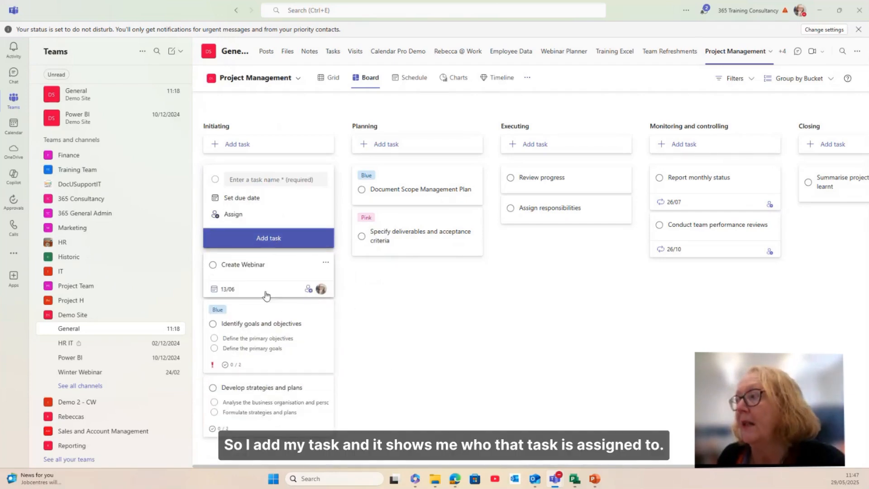
mouse_move(322, 294)
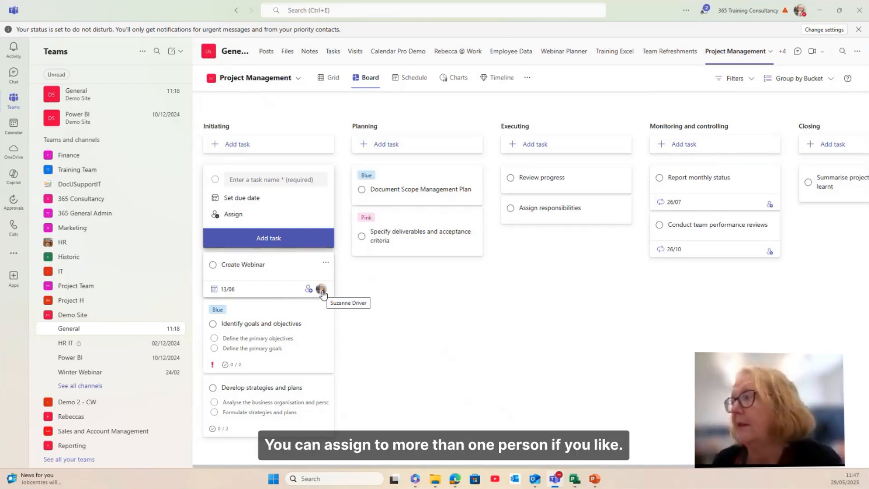
click(260, 269)
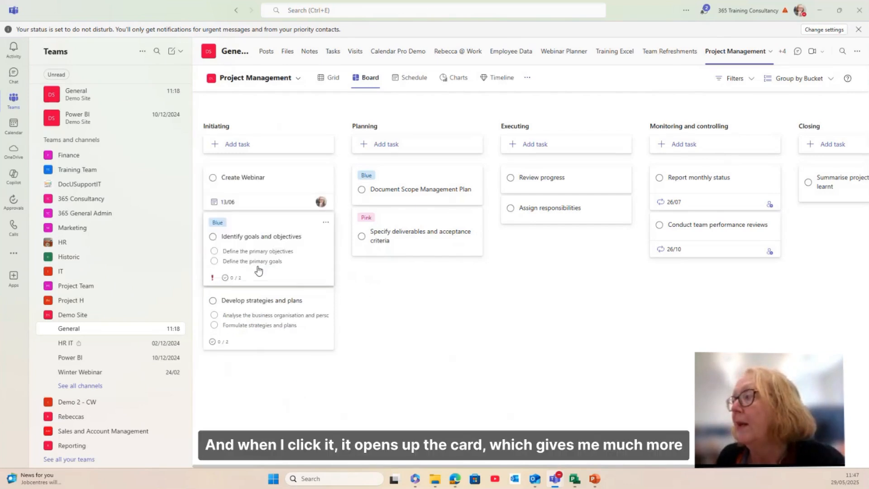
Add the checklist items "itema 1", "item 2" and "item 3" to the Create Webinar task.
click(245, 178)
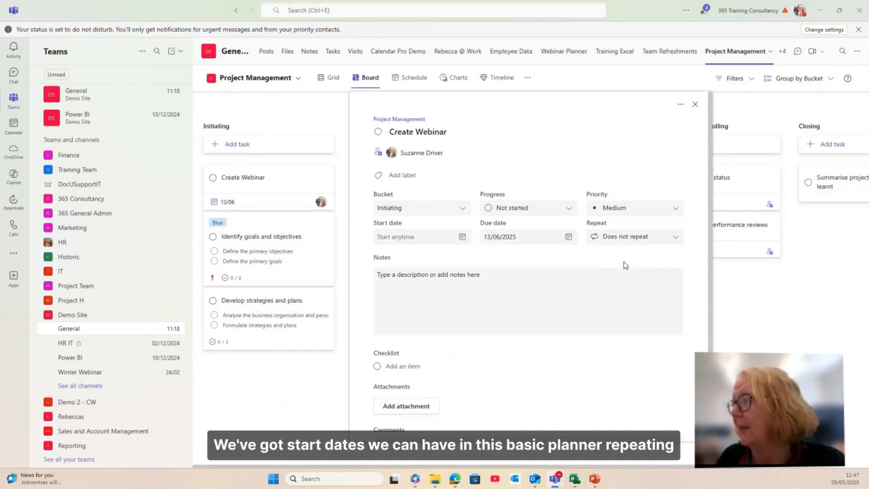
scroll(495, 324, down, 3)
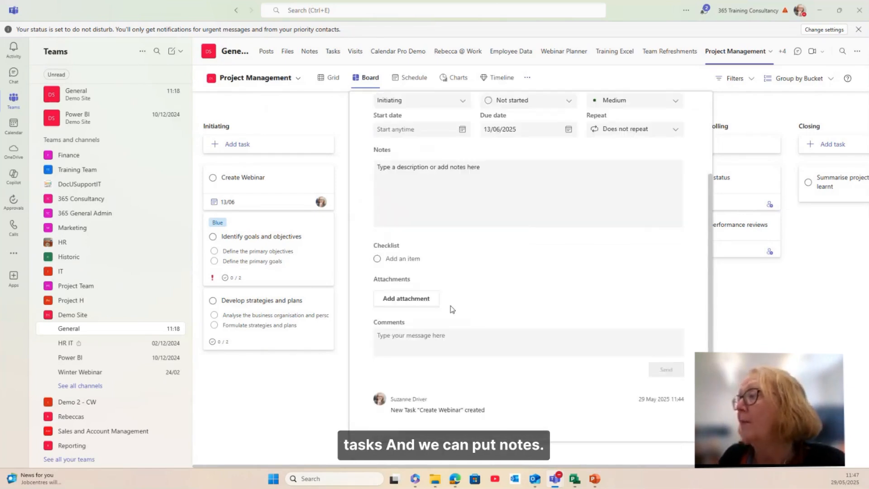
click(402, 261)
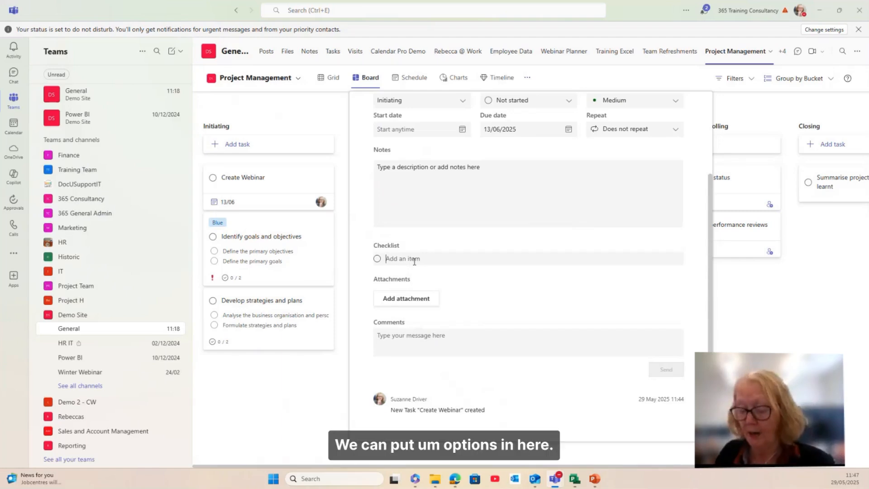
text(itema 1)
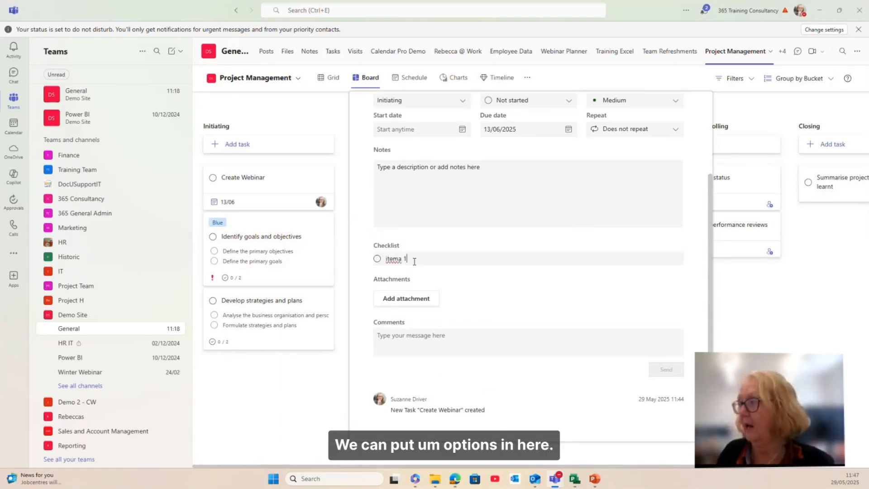
key(Return)
text(item 2)
key(Return)
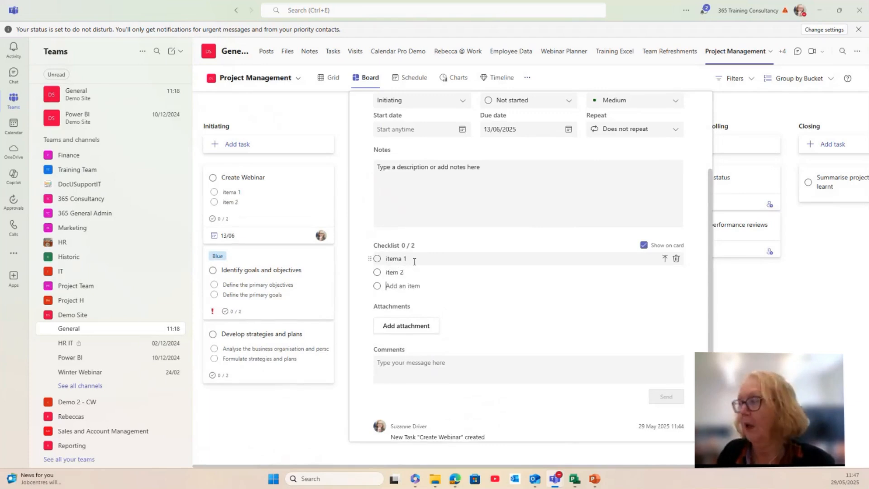
text(item )
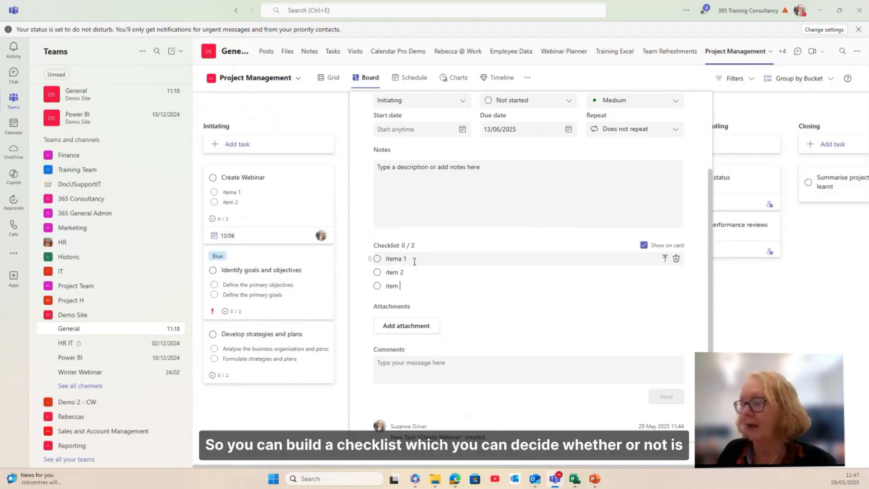
text(3)
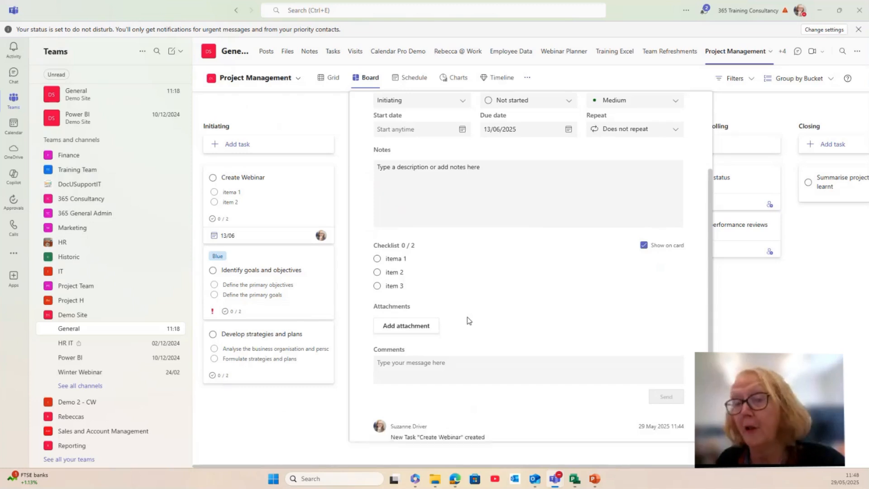
click(452, 366)
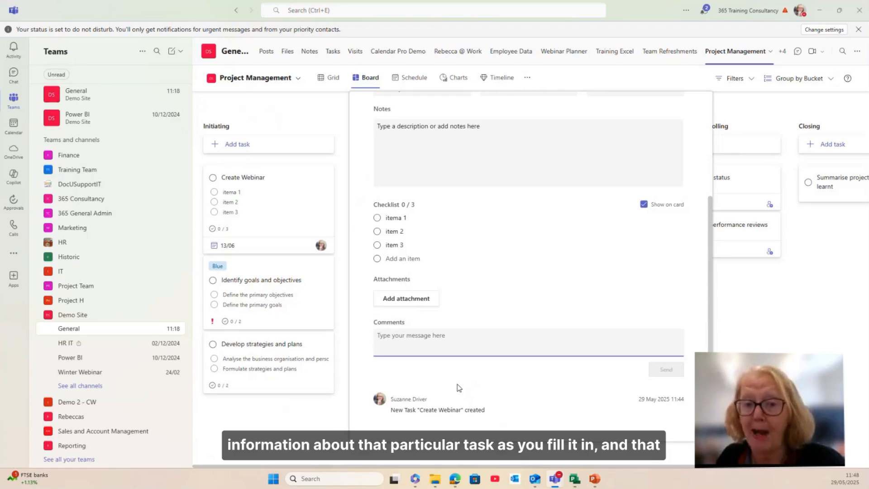
Apply the Green label to the Create Webinar task and close its details.
scroll(458, 358, up, 3)
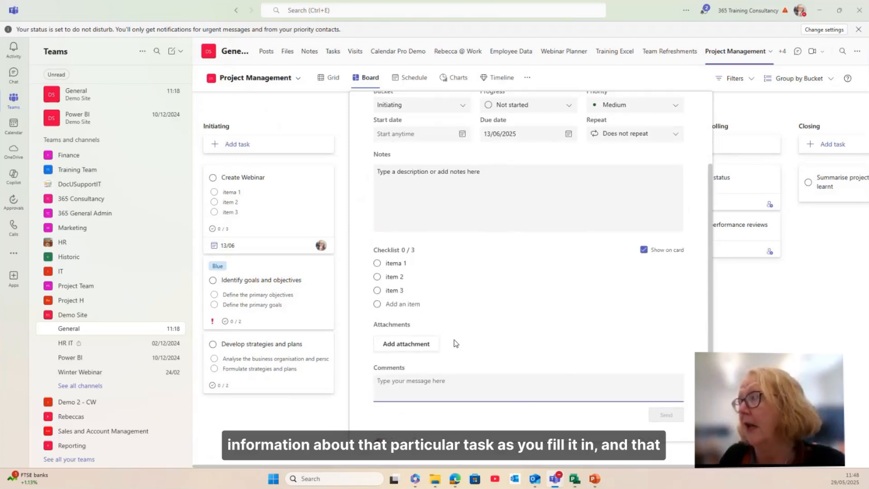
scroll(502, 358, up, 1)
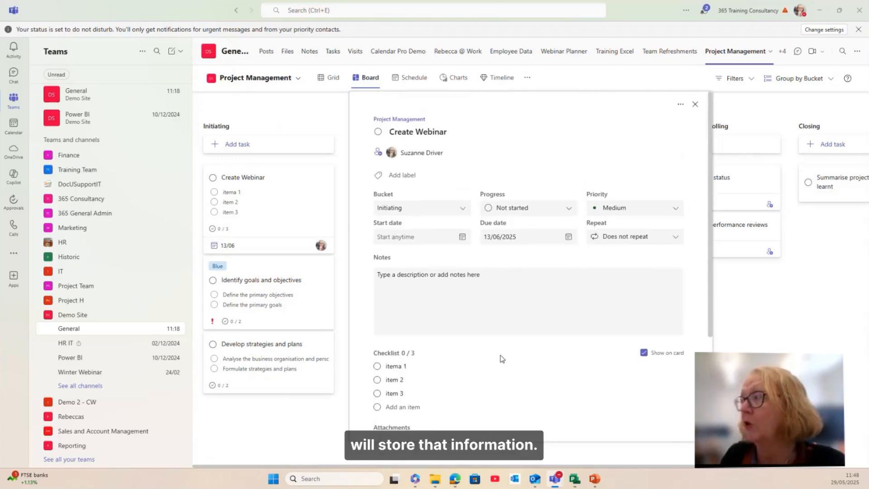
click(404, 176)
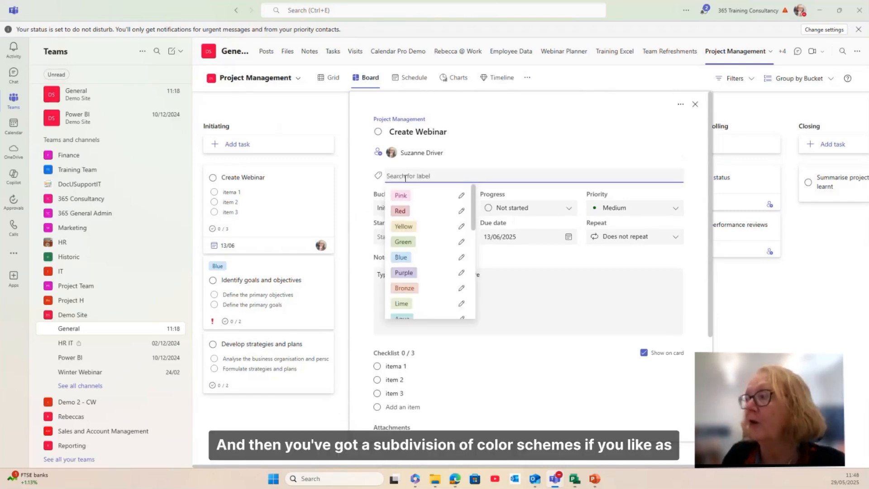
click(403, 242)
click(524, 356)
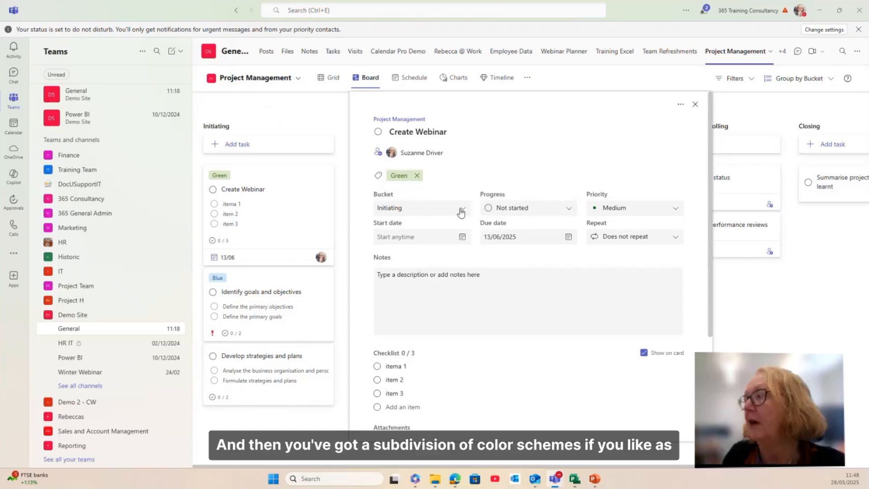
click(695, 105)
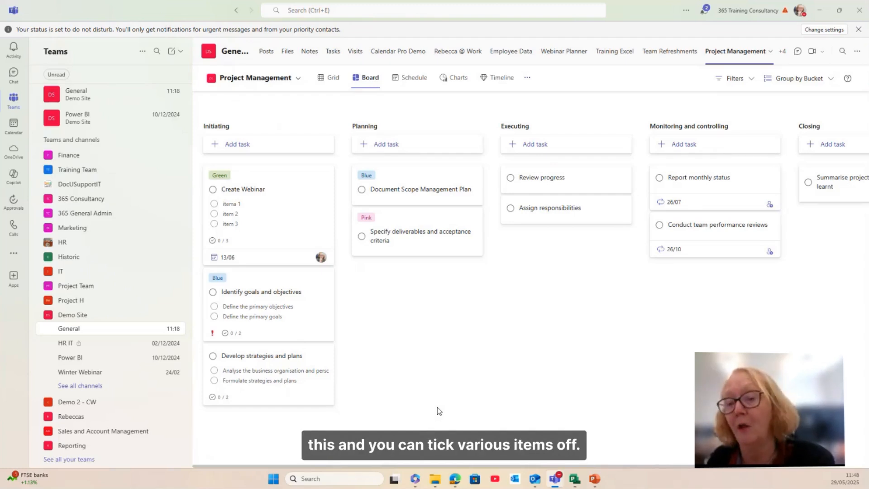
Set the progress of the Create Webinar task to In progress and close its details.
click(272, 231)
click(272, 230)
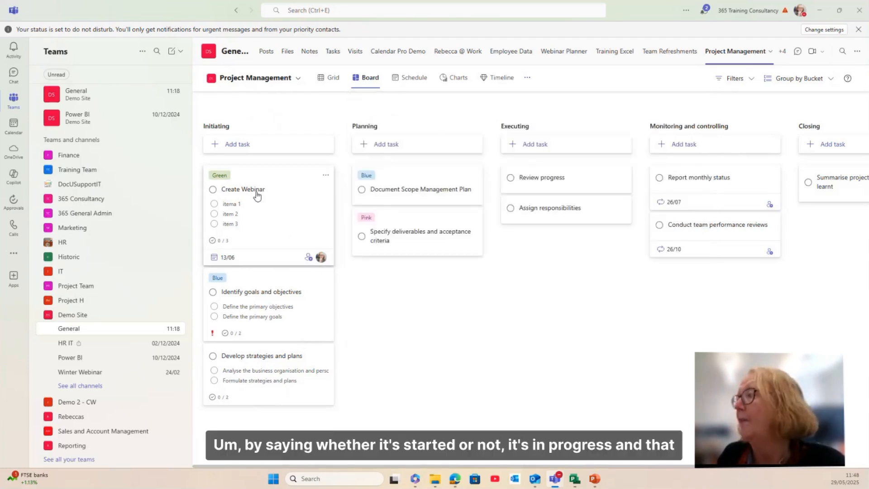
click(256, 195)
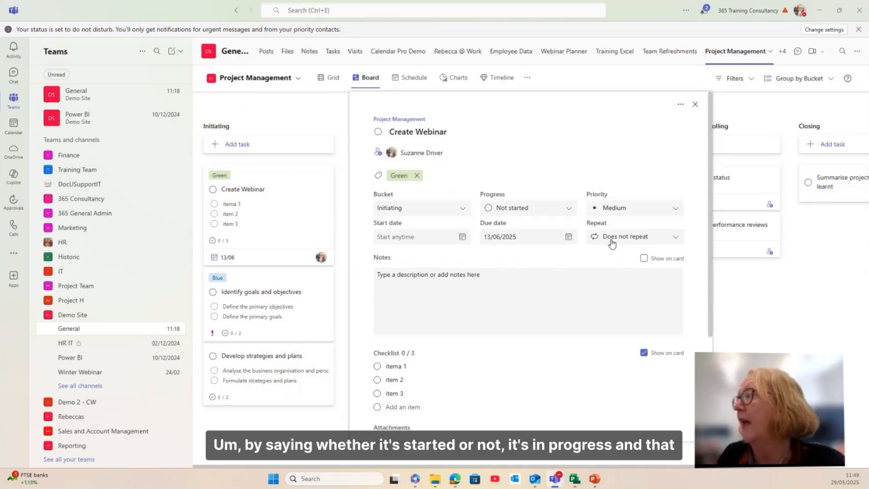
click(517, 213)
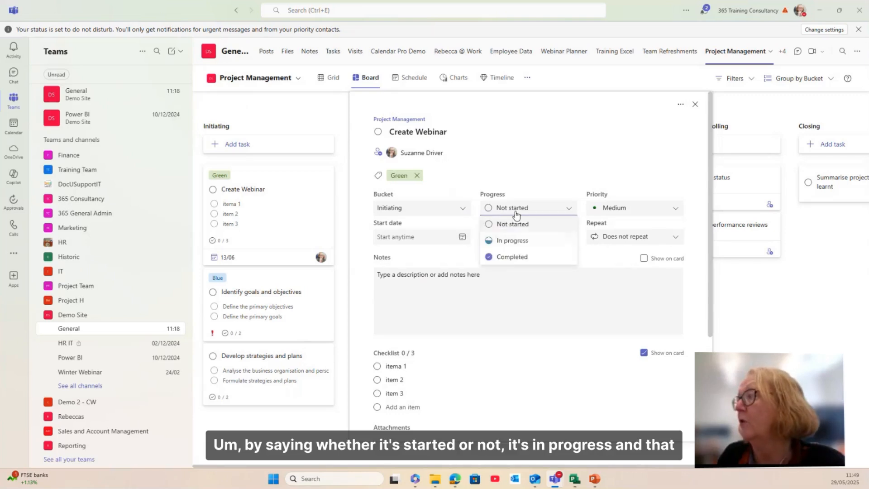
click(512, 240)
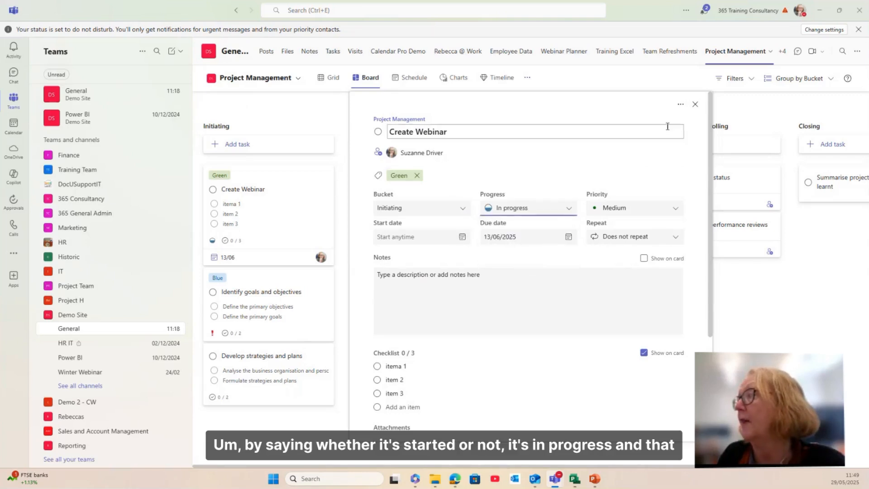
click(695, 105)
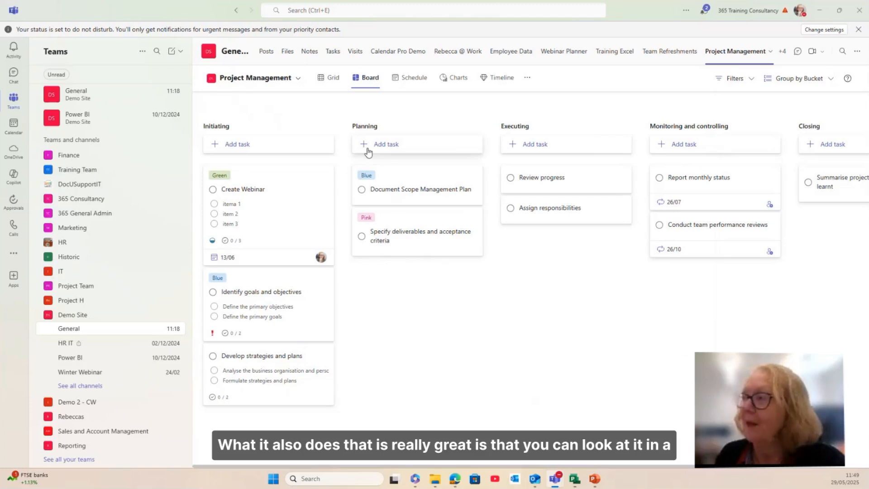
Review the project plan as a grid, as a monthly schedule and as charts.
click(326, 86)
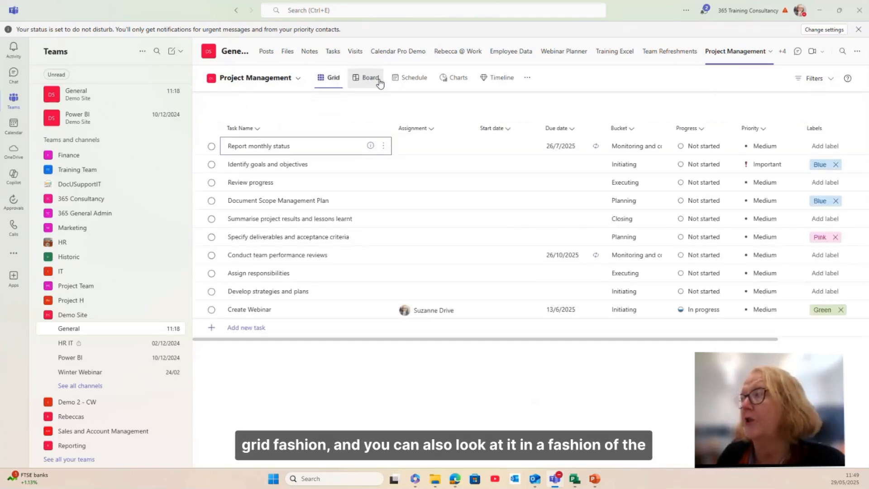
click(404, 80)
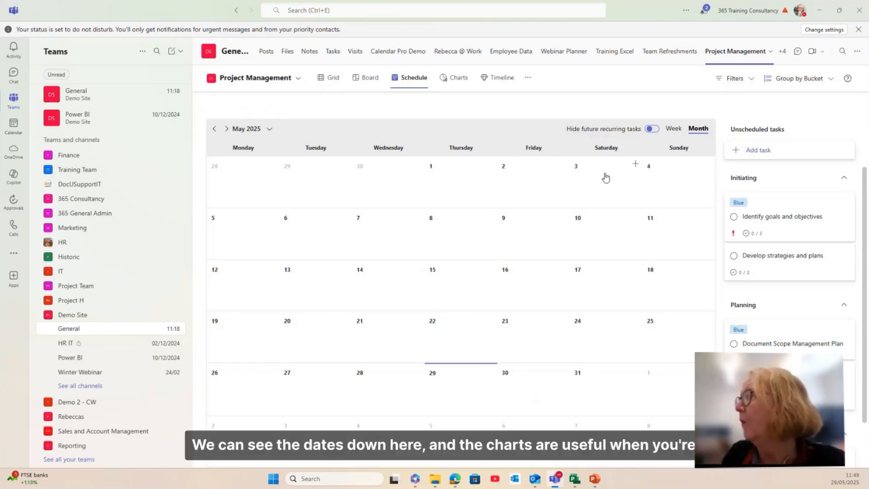
click(457, 80)
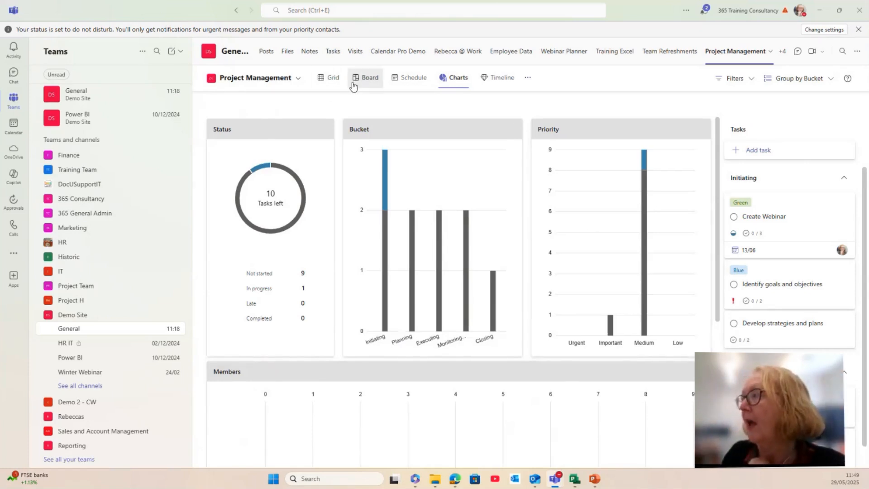
Return to the board view and group the task cards by Assigned to.
click(368, 87)
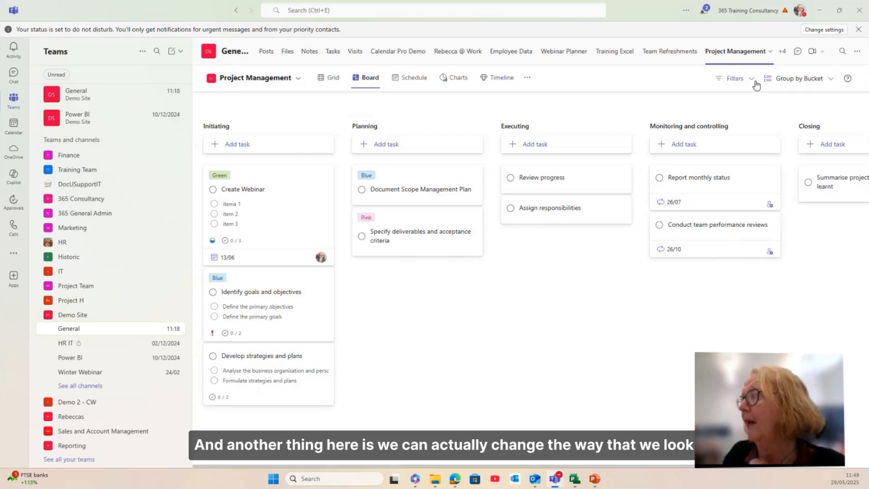
click(774, 80)
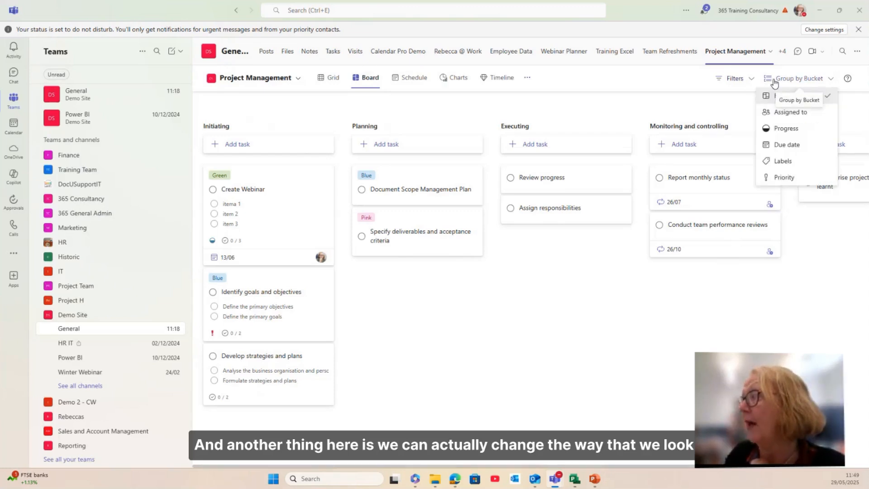
click(787, 112)
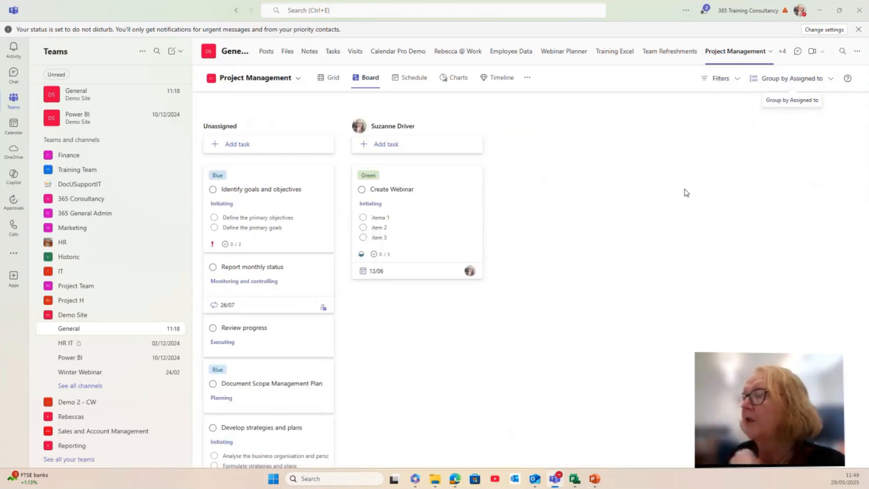